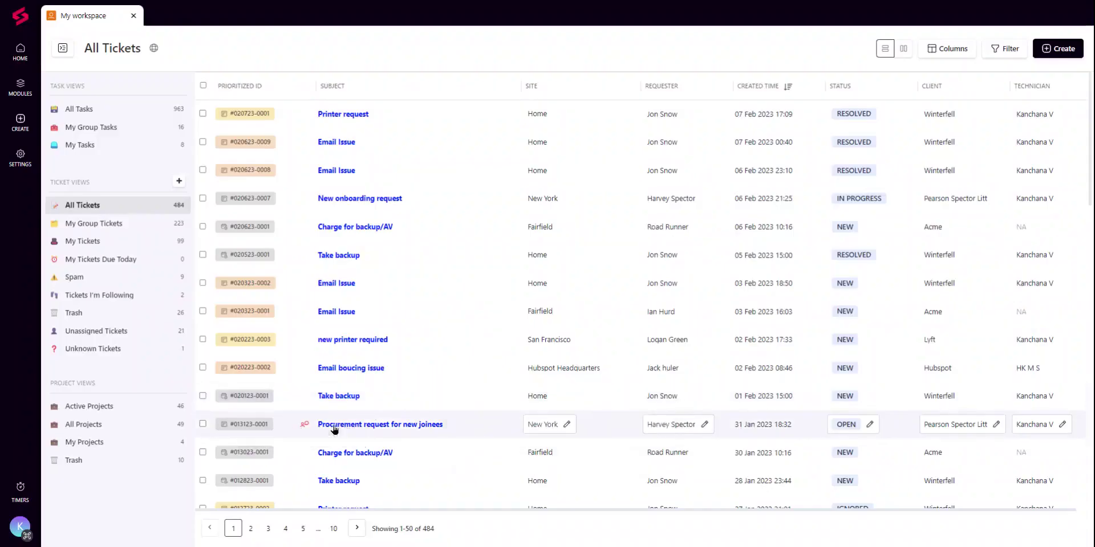
Step: Open the 'Procurement request for new joinees' ticket and start a new side conversation on it
mouse_move(335, 430)
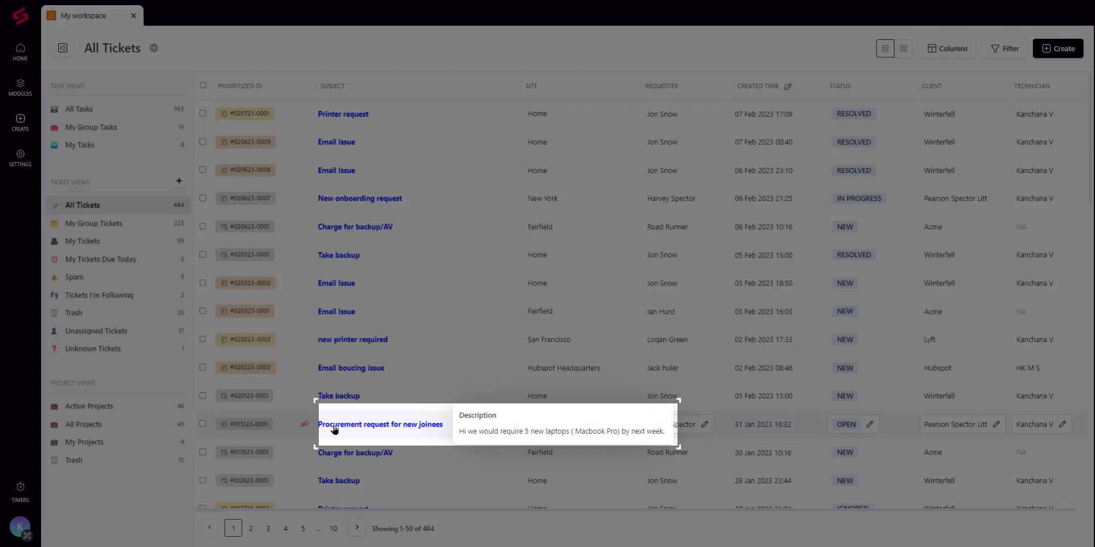
left_click(334, 425)
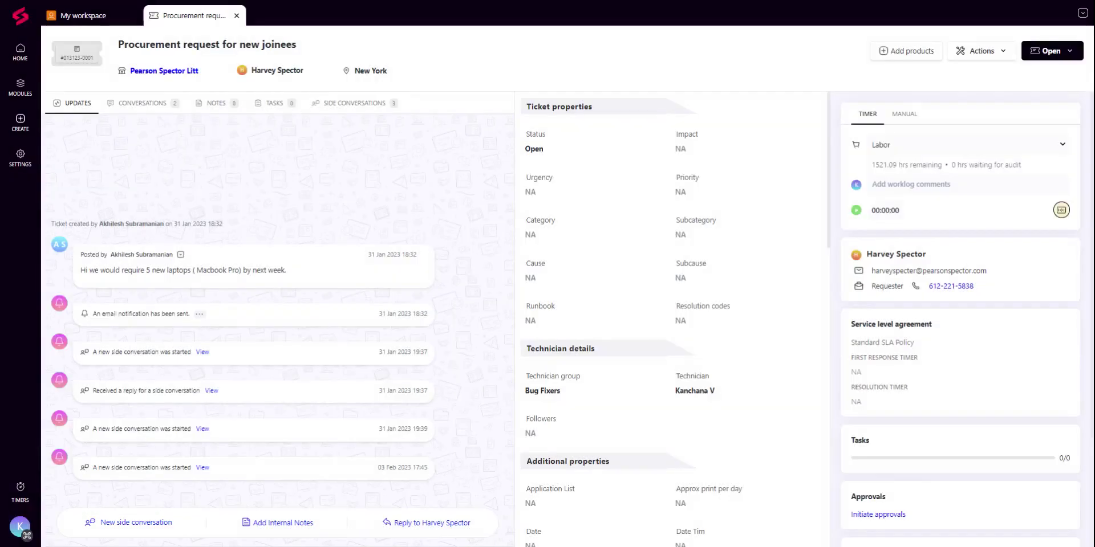
left_click(118, 525)
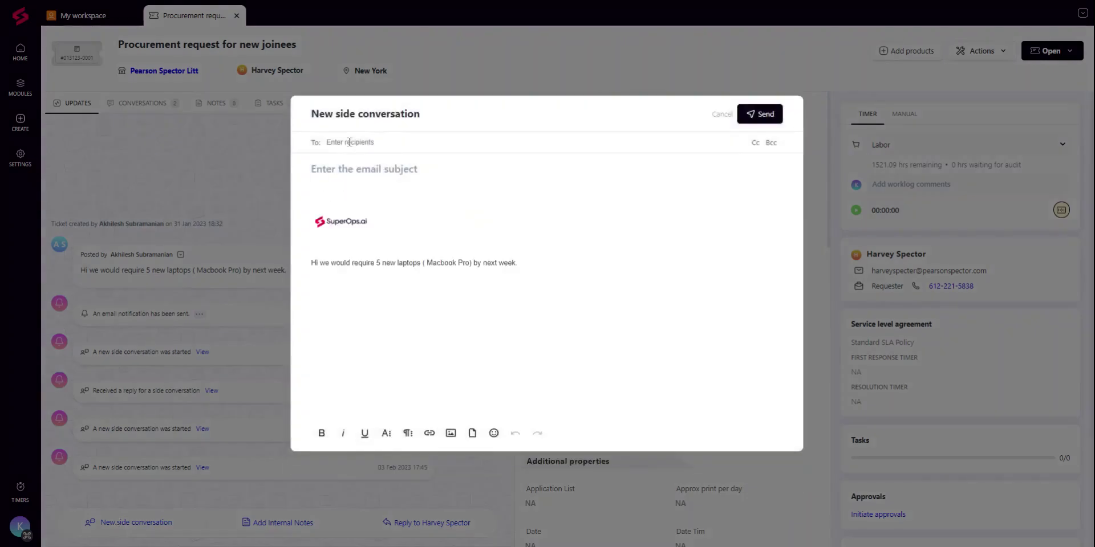
Step: Address the side conversation to the vendor's email, subject 'Ship 5 Macbooks to below requester', body 'By February 15th'
left_click(350, 142)
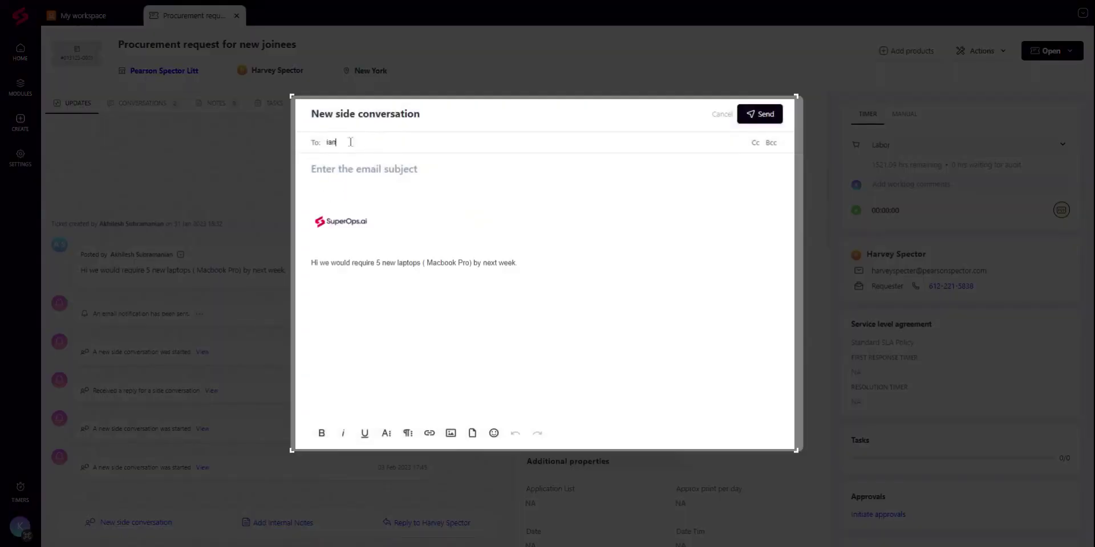
key("Tab")
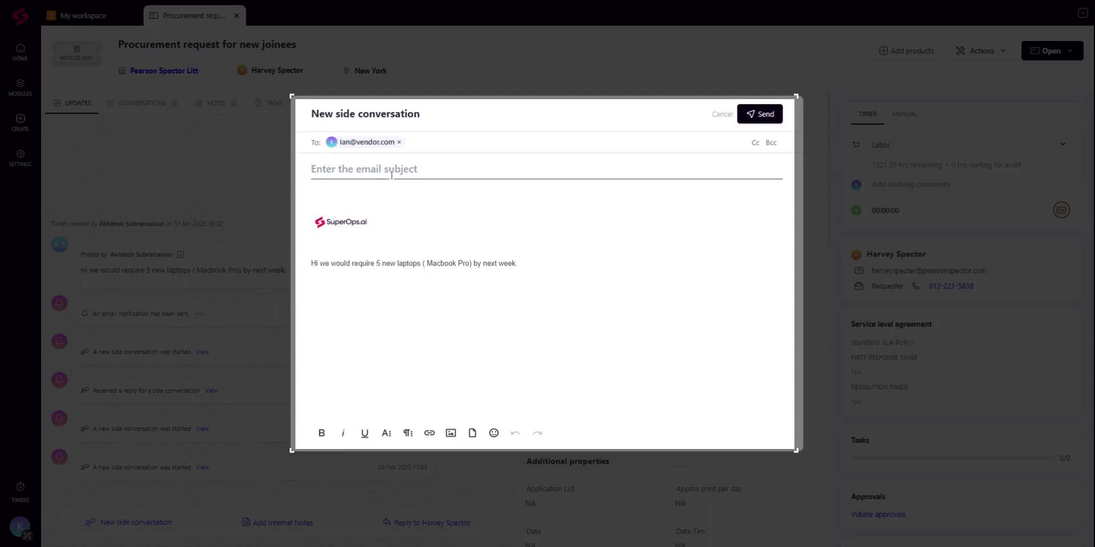
type("Ship")
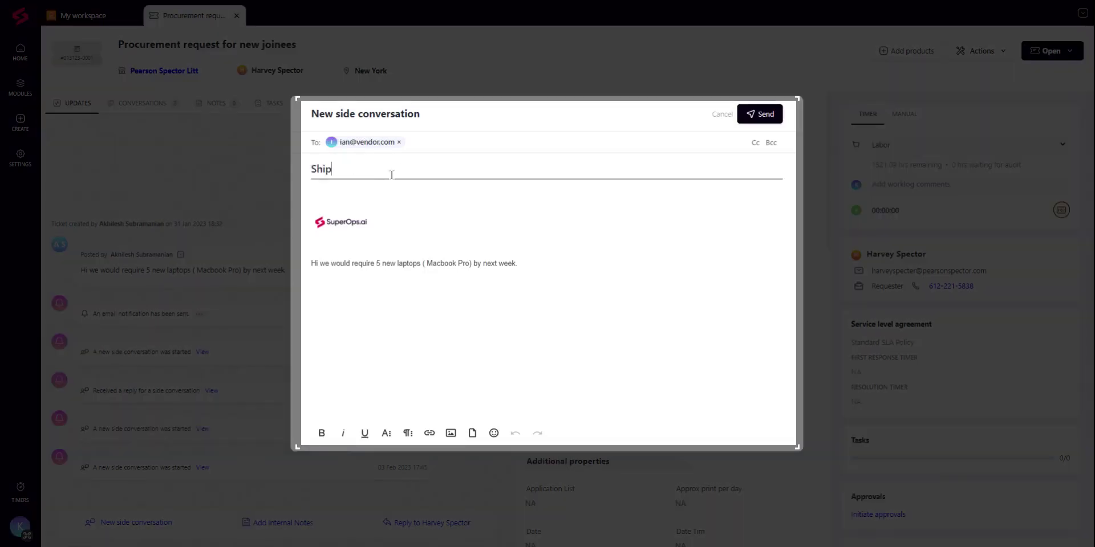
type(" 5 Macbooks to below reque")
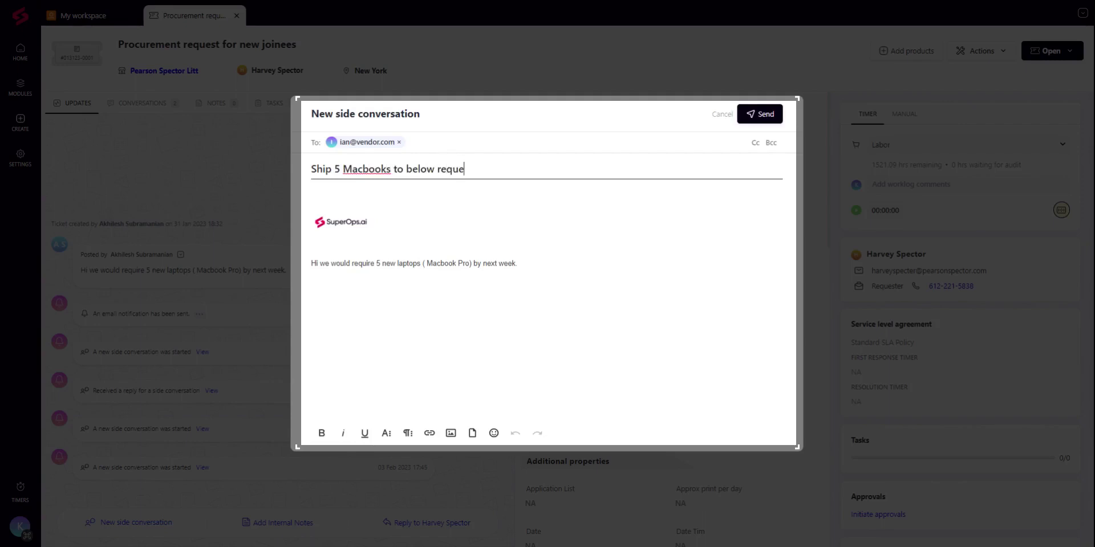
type("ster")
left_click(421, 195)
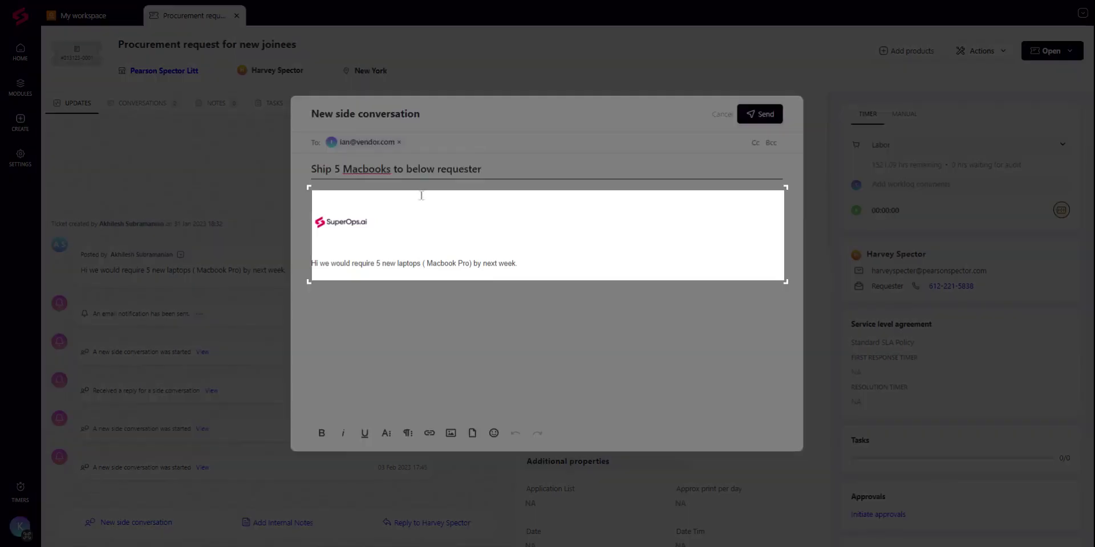
left_click(388, 196)
left_click(388, 195)
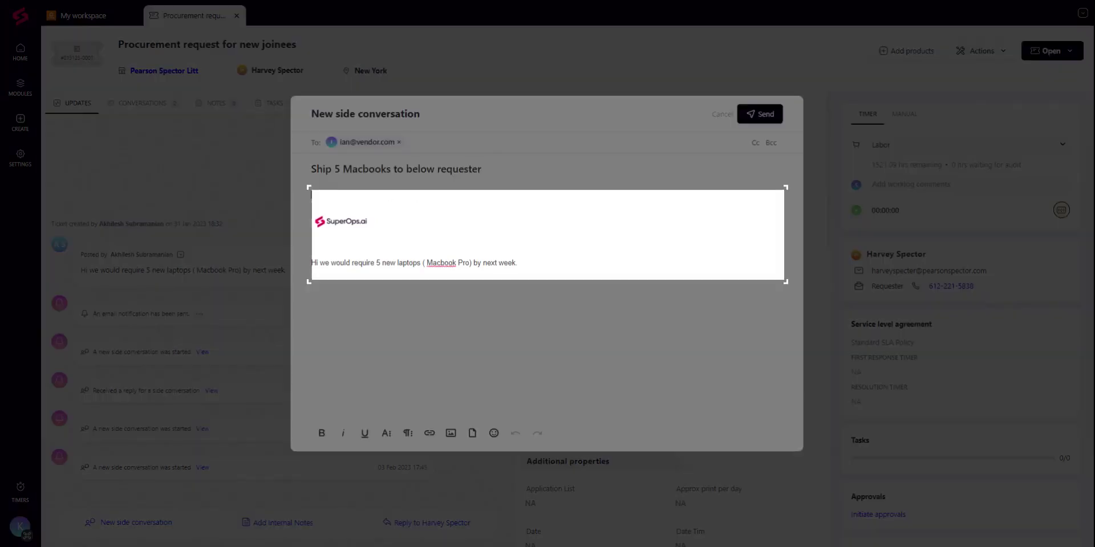
type("By Februar")
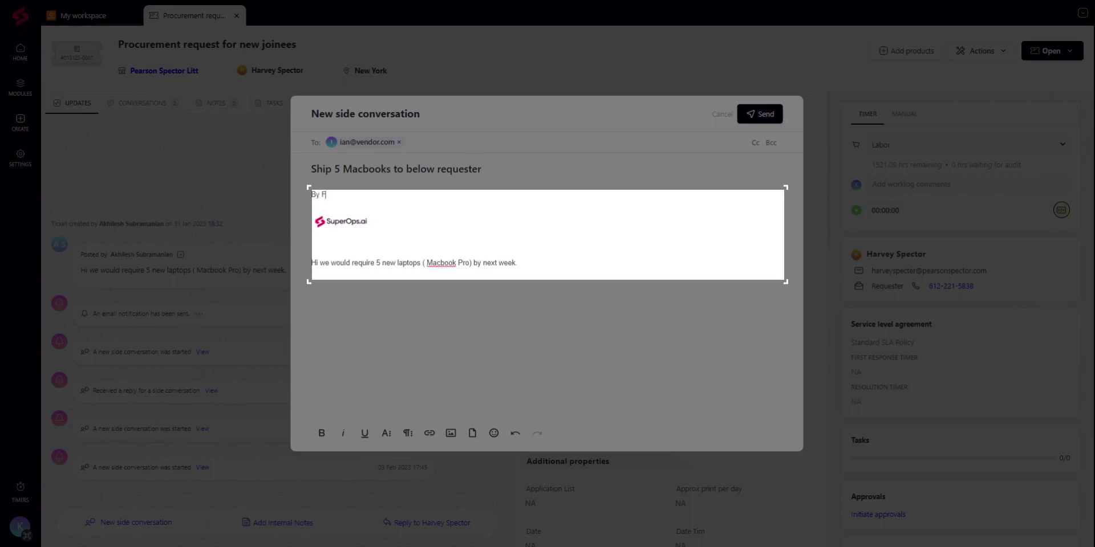
type("y 15th")
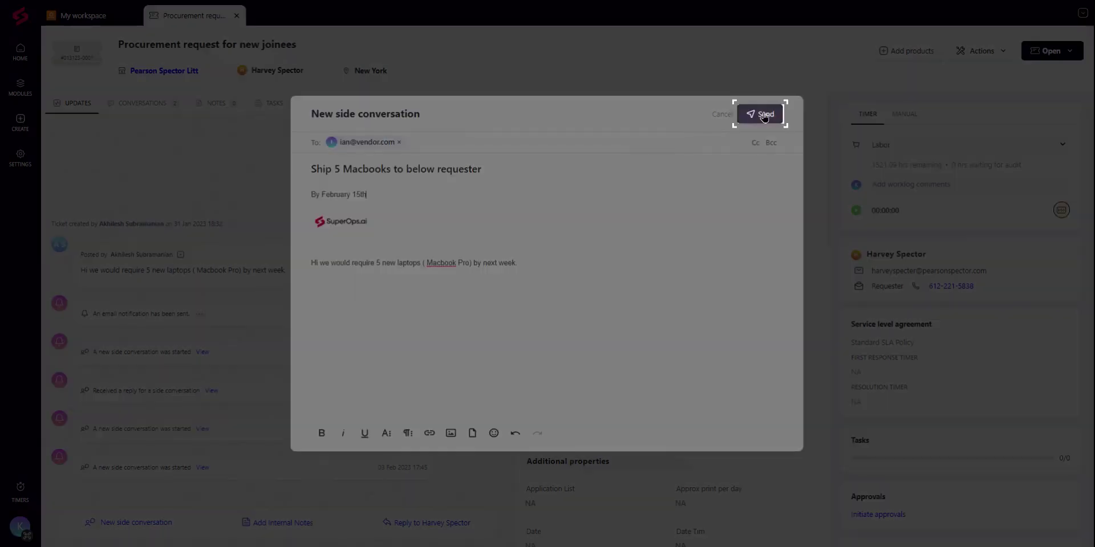
Step: Send the Ship 5 Macbooks side conversation, discard a started reply, and collapse the thread
left_click(764, 116)
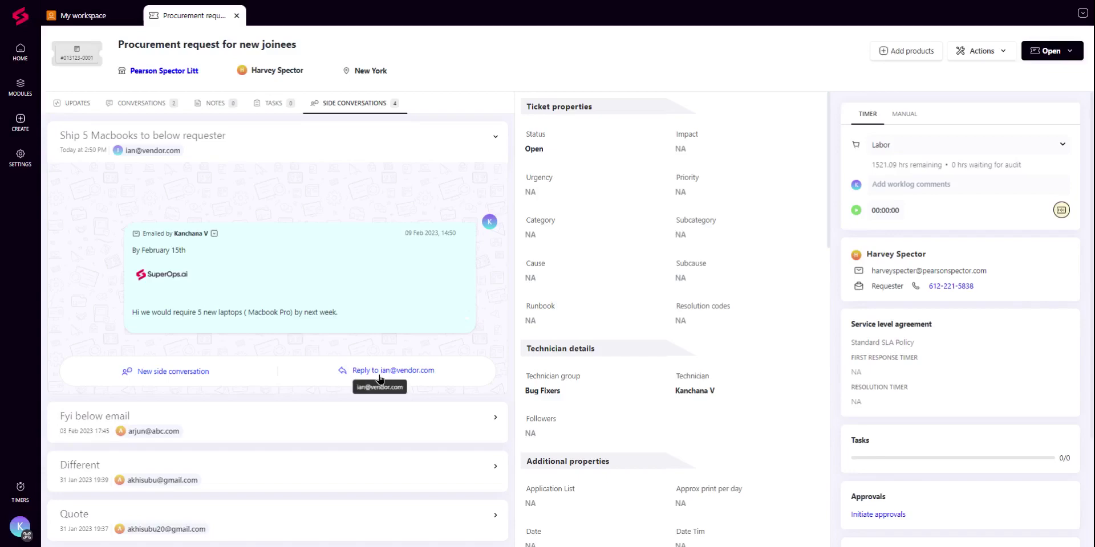
left_click(379, 372)
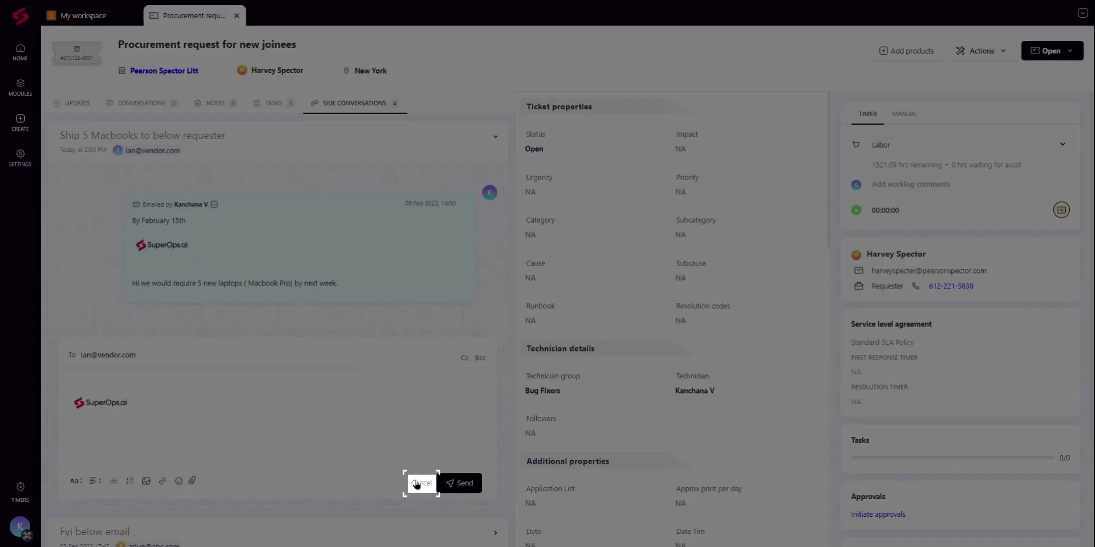
left_click(416, 484)
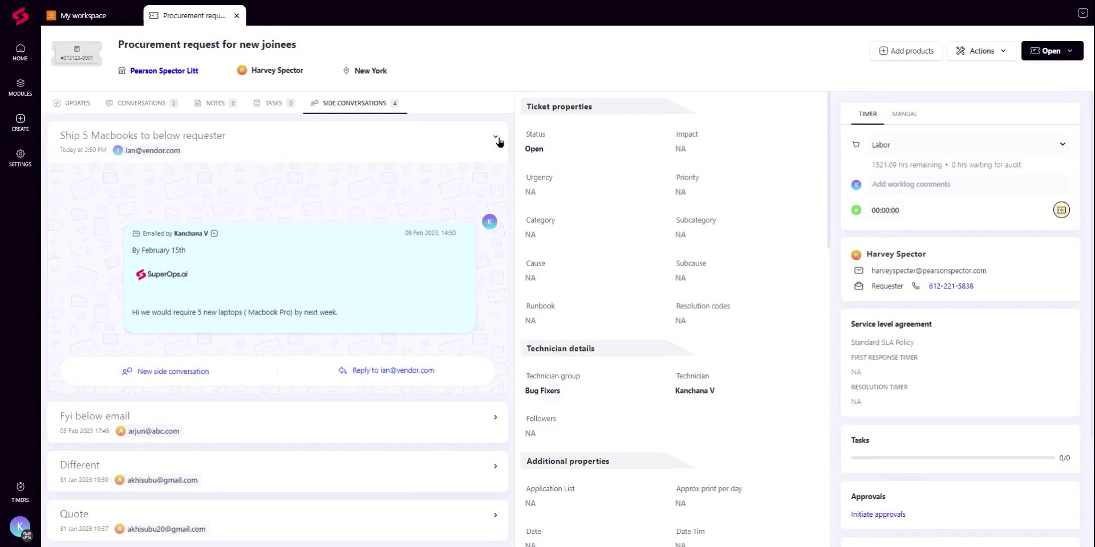
left_click(495, 138)
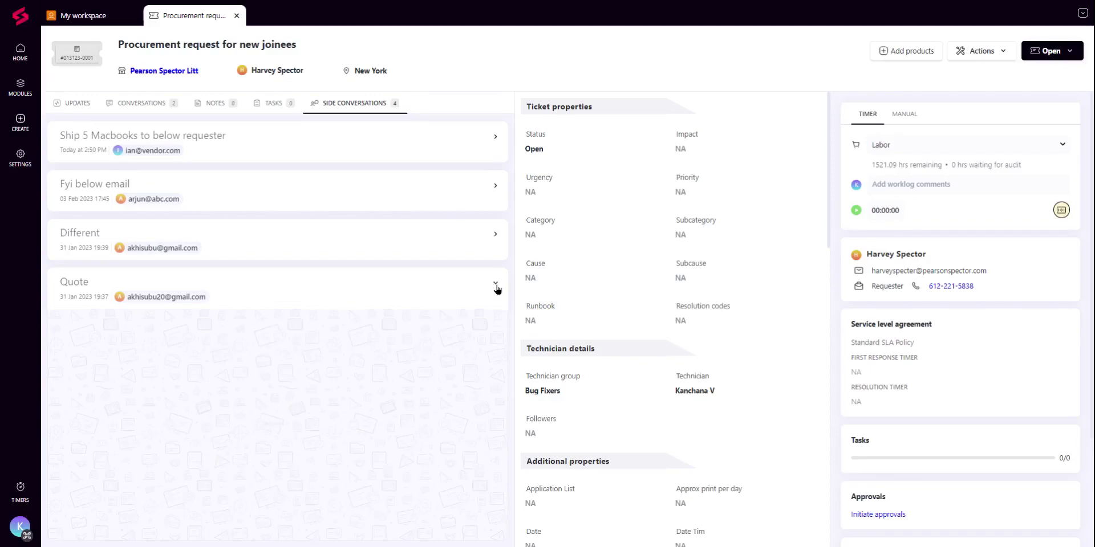
Step: Expand and collapse the Quote side conversation, then view the ticket's Updates timeline
left_click(495, 283)
scroll(431, 472, "up", 5)
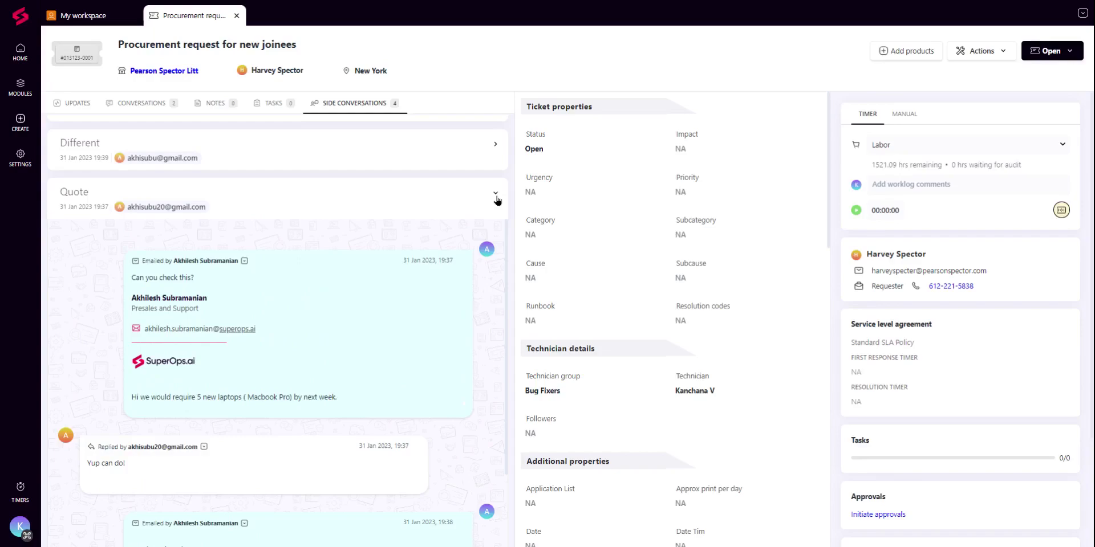
left_click(496, 194)
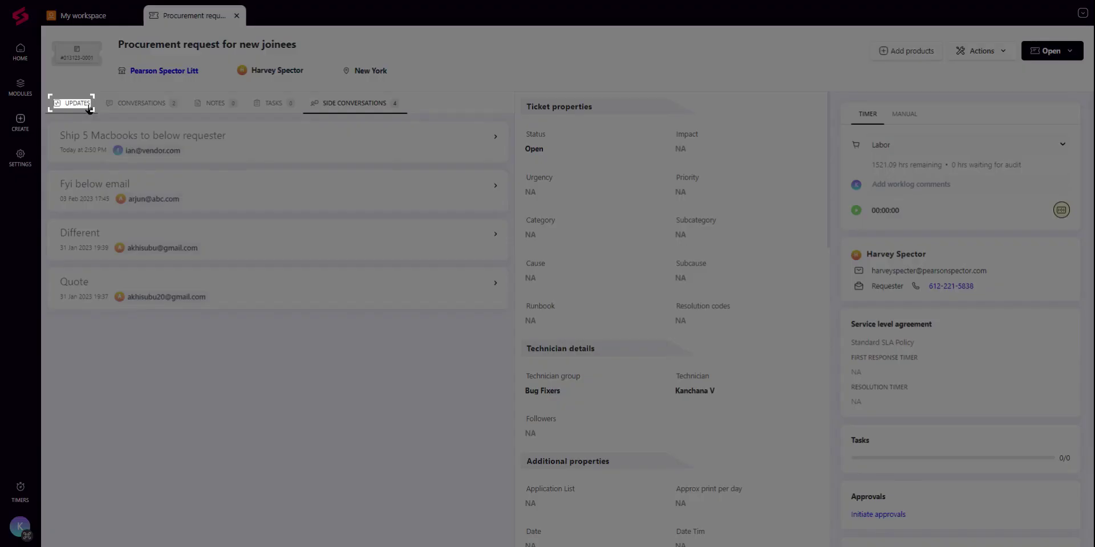
left_click(77, 103)
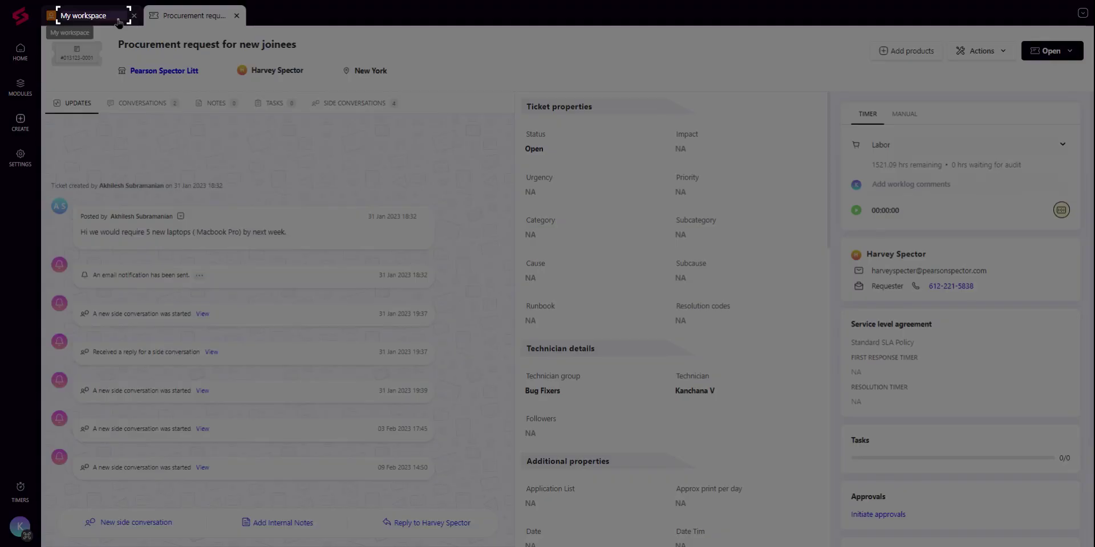
left_click(118, 21)
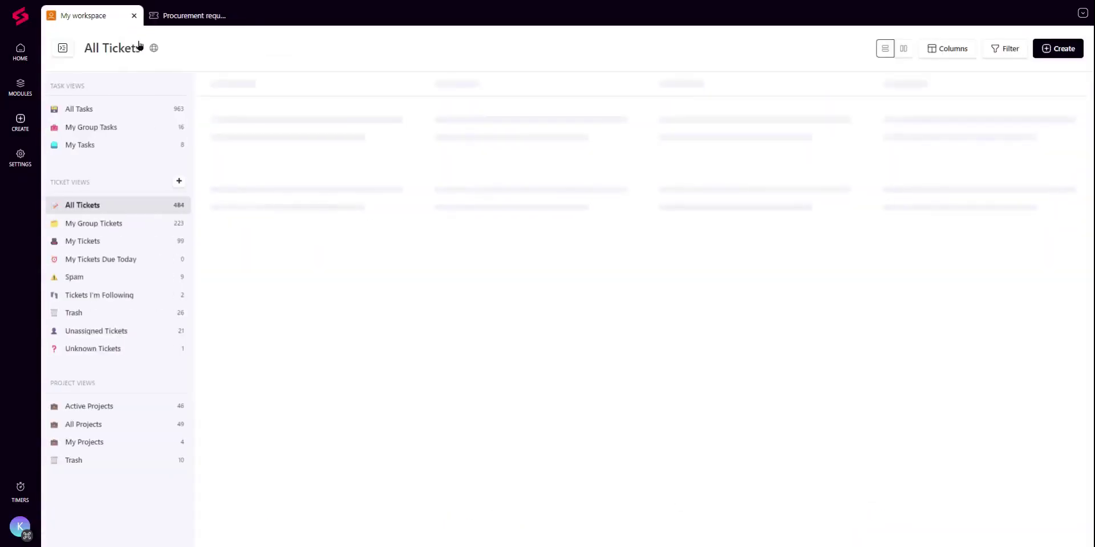
mouse_move(306, 428)
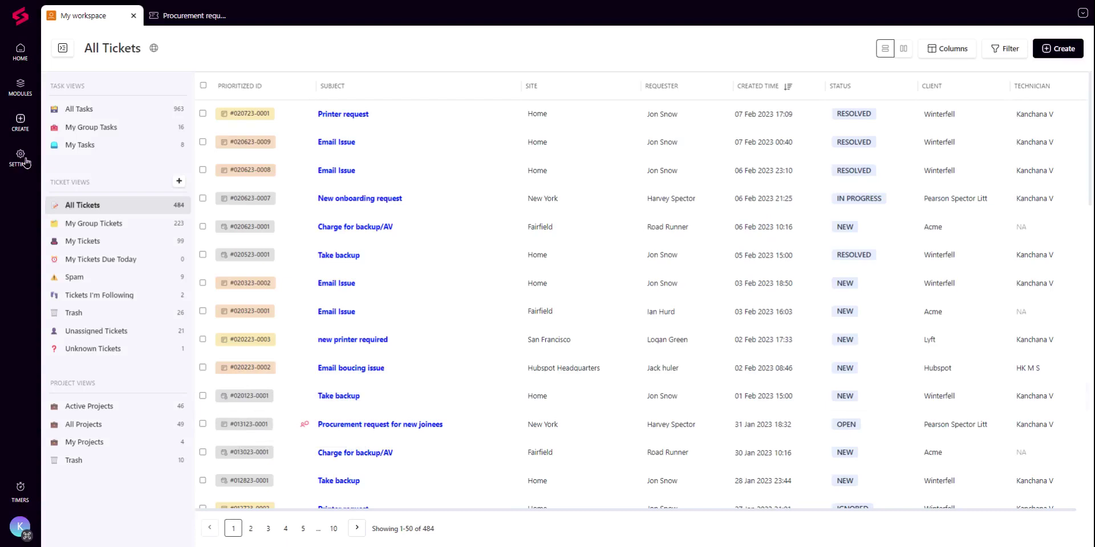
left_click(27, 164)
Step: Go to Automation > Event Triggers in Settings and bring up the Create trigger options
scroll(464, 382, "down", 2)
scroll(473, 382, "down", 1)
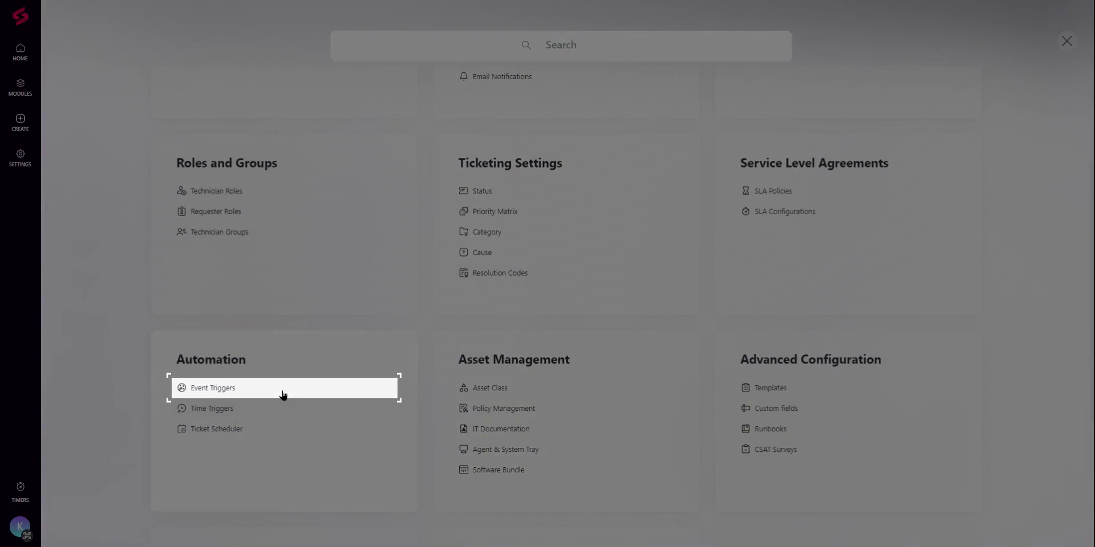
left_click(283, 394)
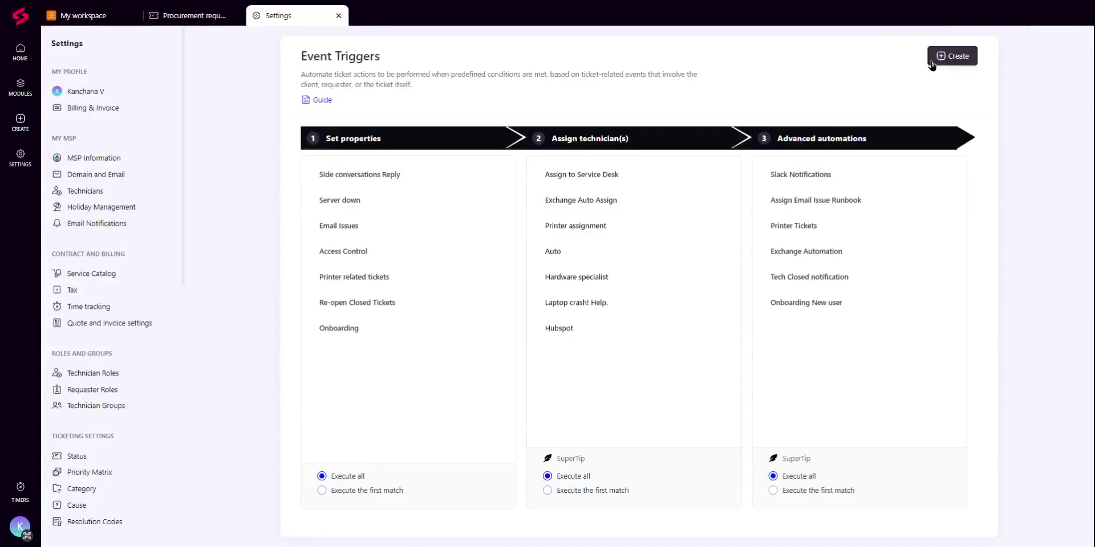
left_click(940, 57)
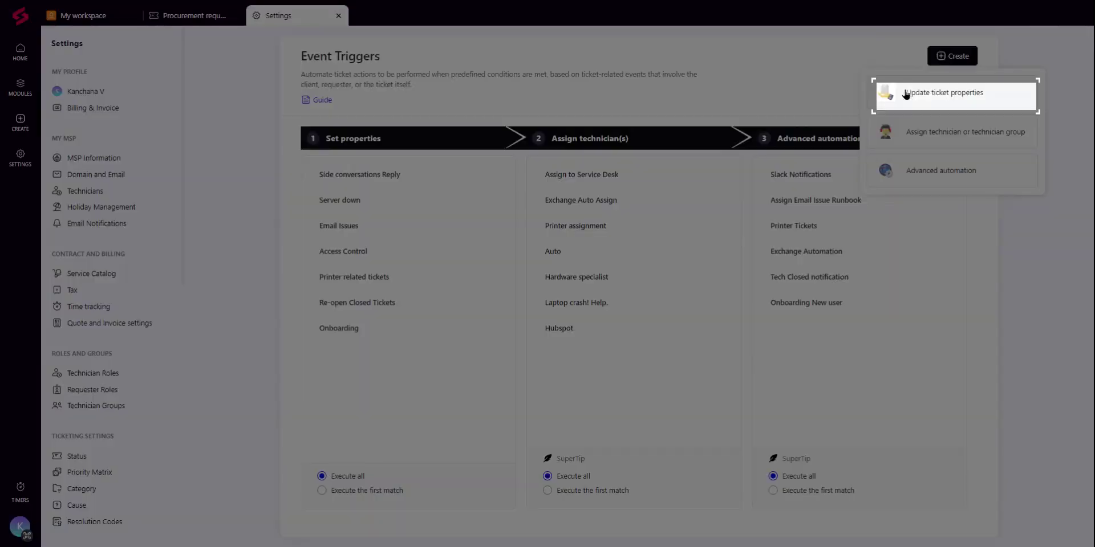
Step: Create a property-update trigger on new side-conversation replies with condition Status is In Progress
left_click(906, 94)
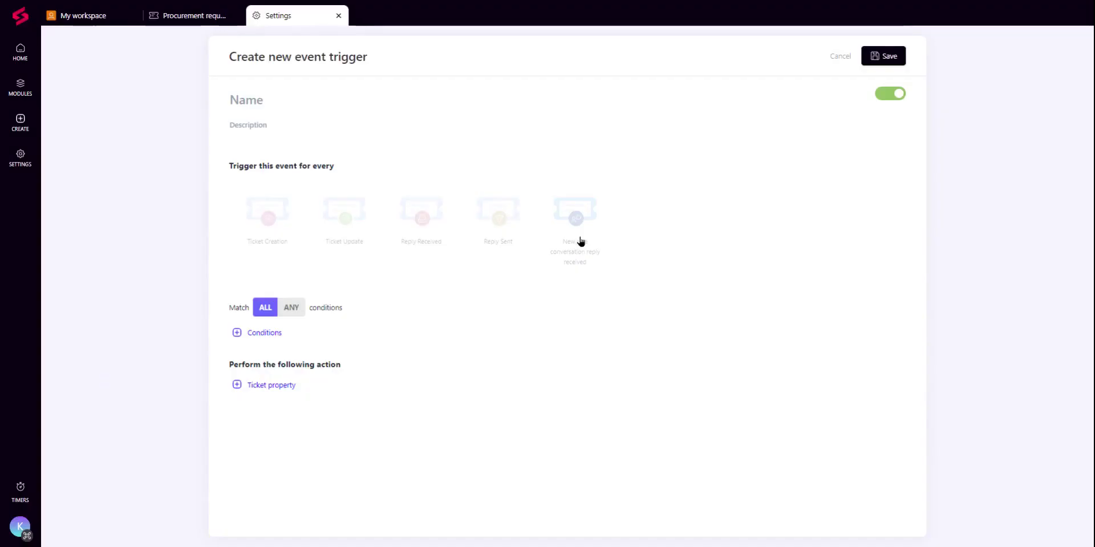
left_click(580, 241)
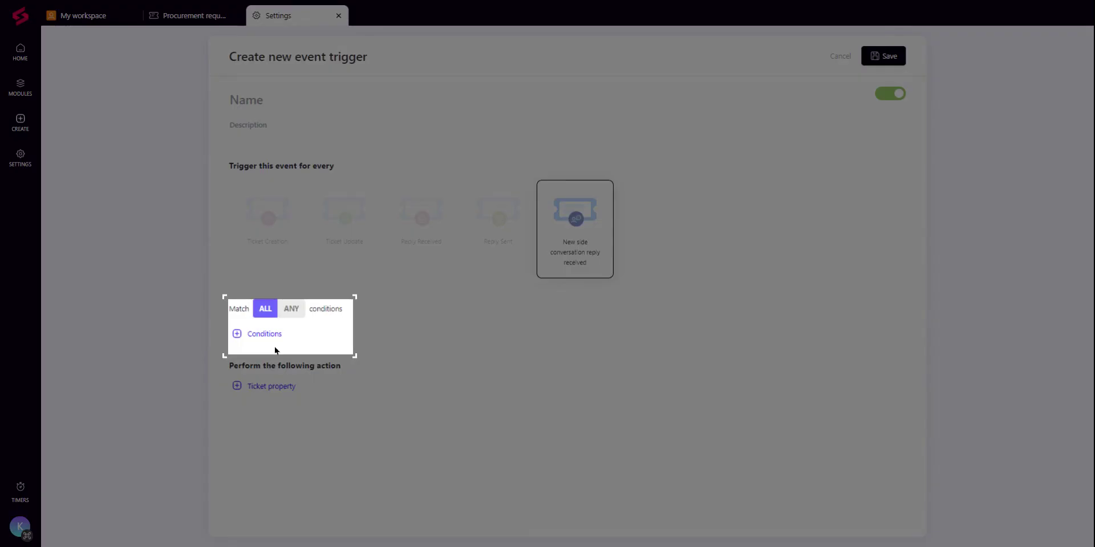
left_click(268, 335)
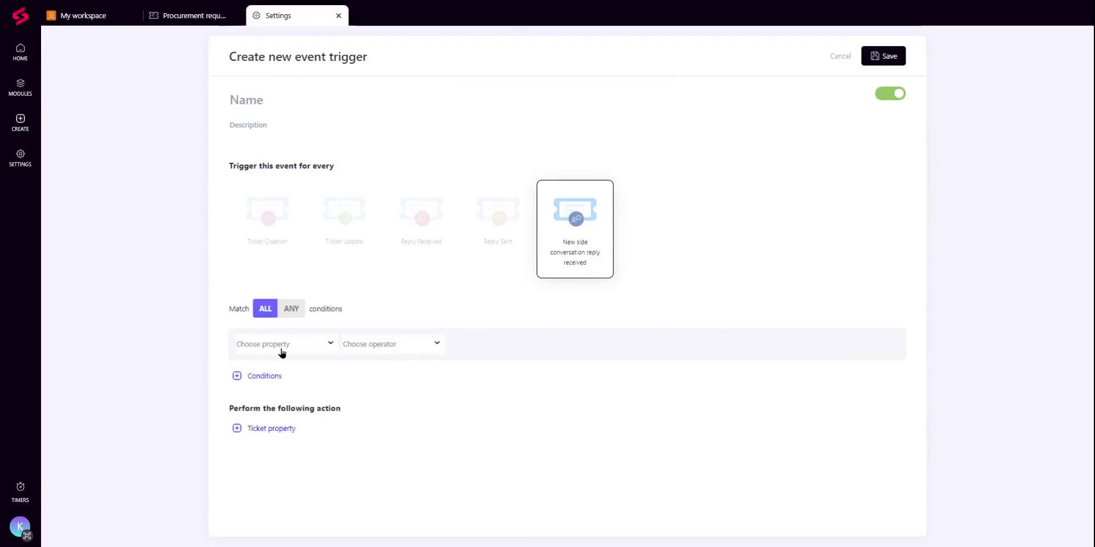
left_click(281, 353)
type("stat")
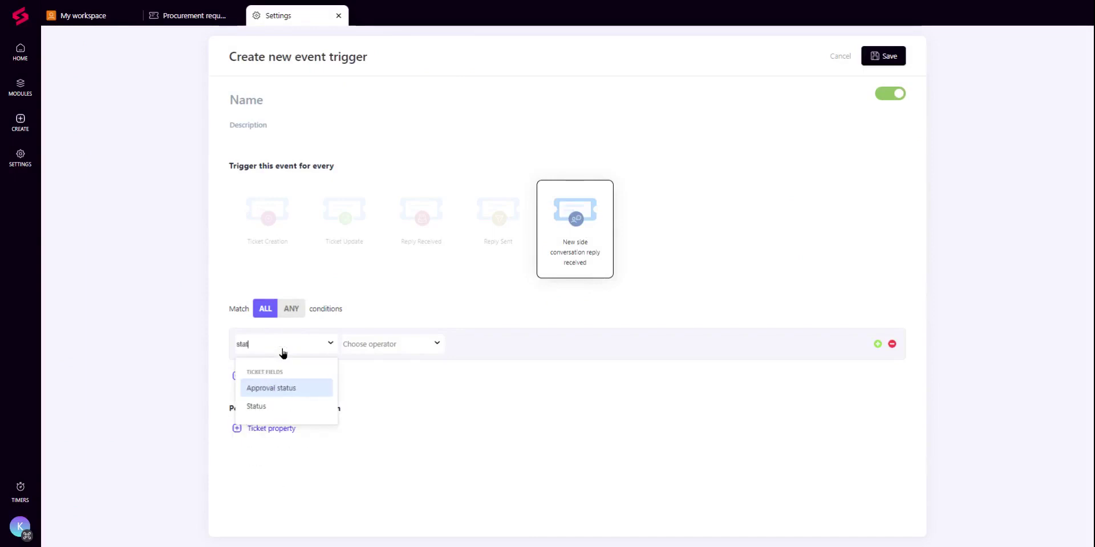
left_click(256, 405)
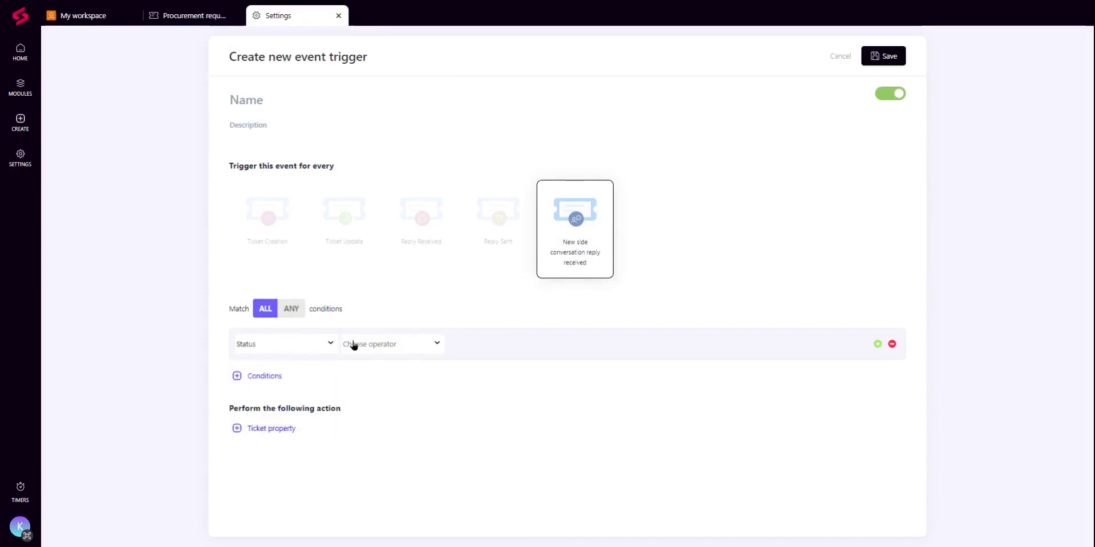
left_click(368, 351)
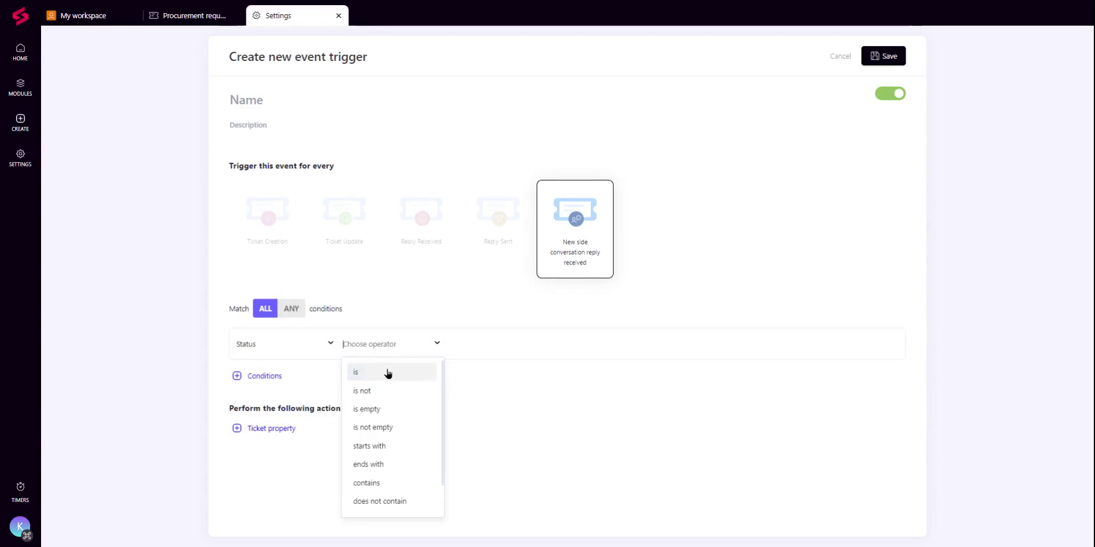
left_click(386, 372)
left_click(485, 348)
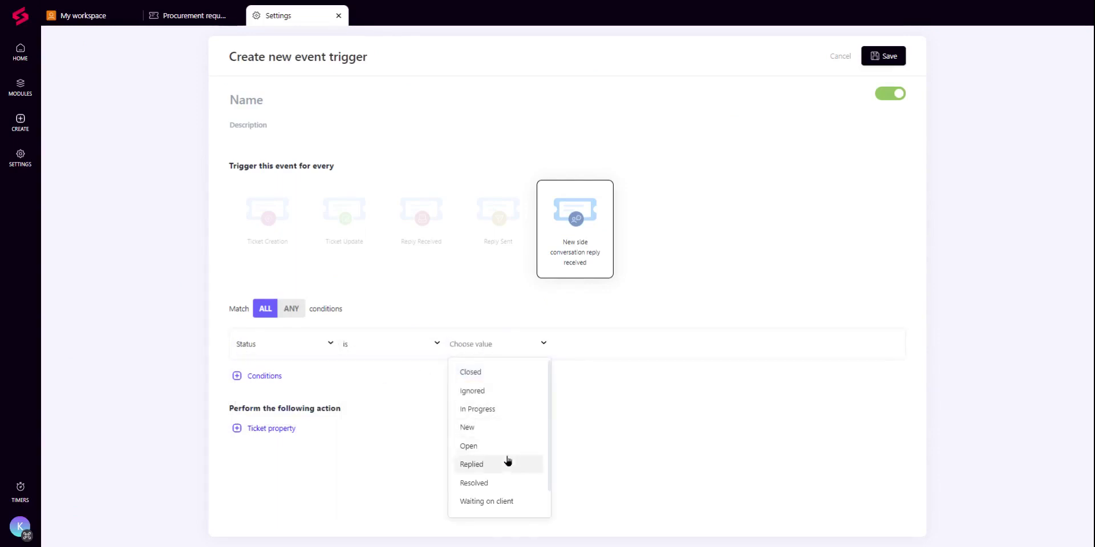
left_click(491, 410)
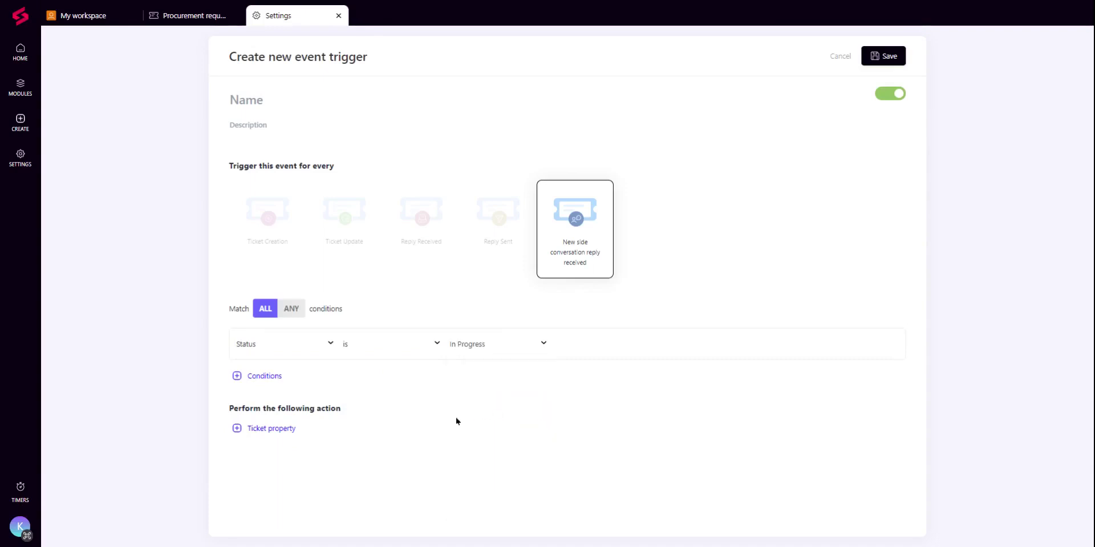
Step: Add a set-property action that changes the ticket's Status to Open
left_click(275, 429)
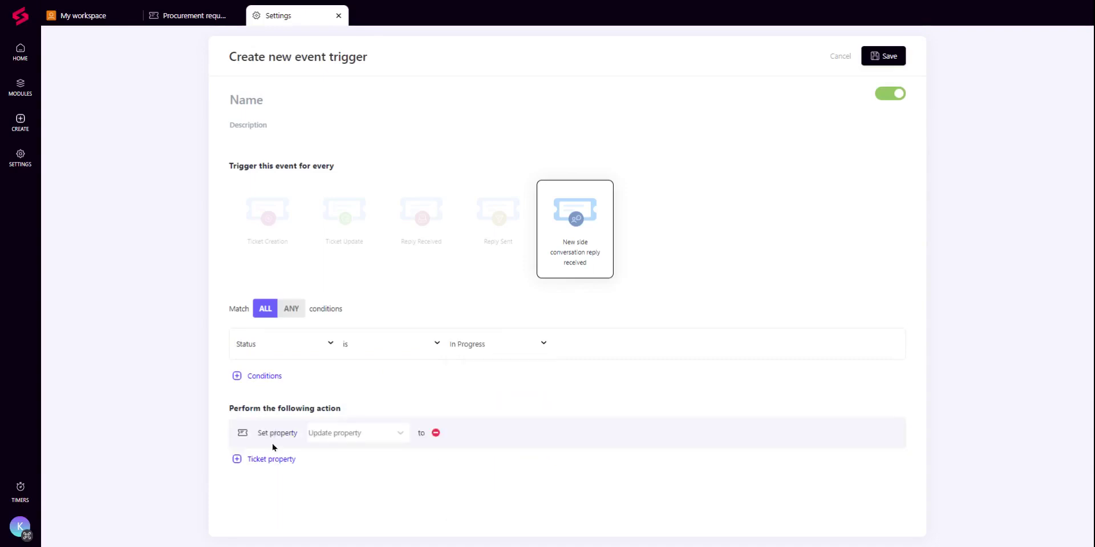
left_click(320, 444)
type("stat")
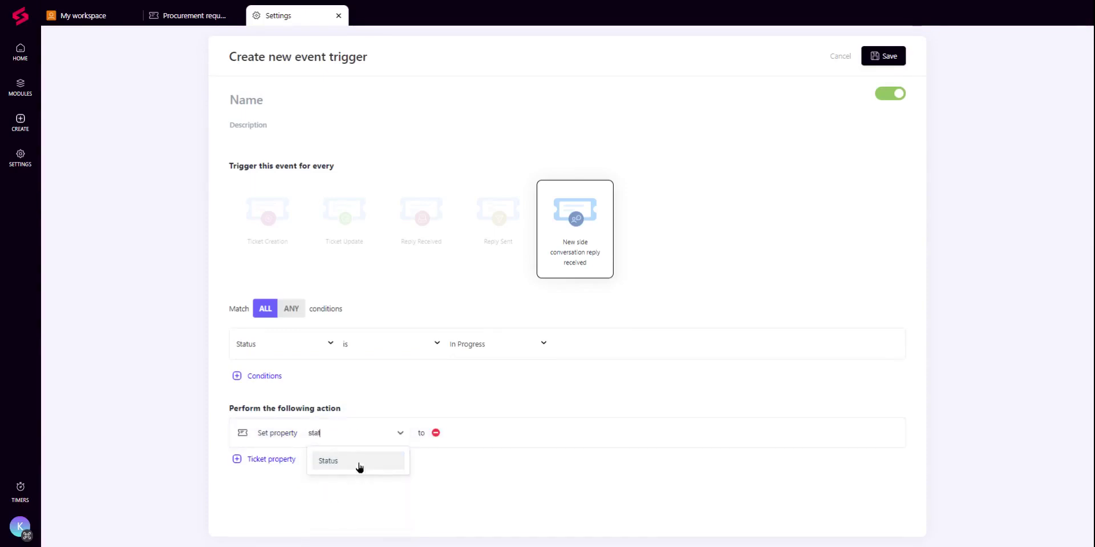
left_click(358, 467)
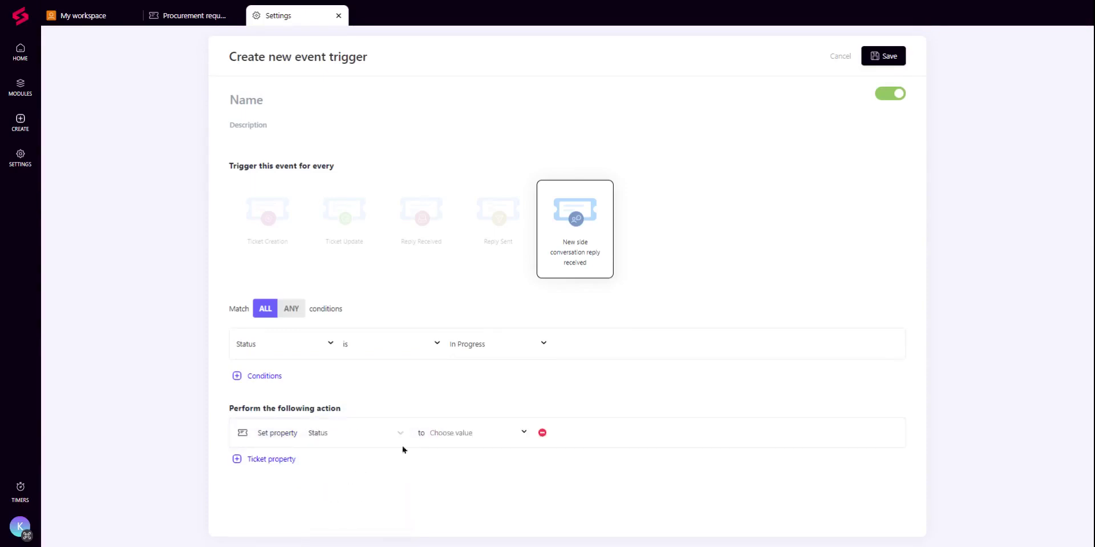
left_click(488, 434)
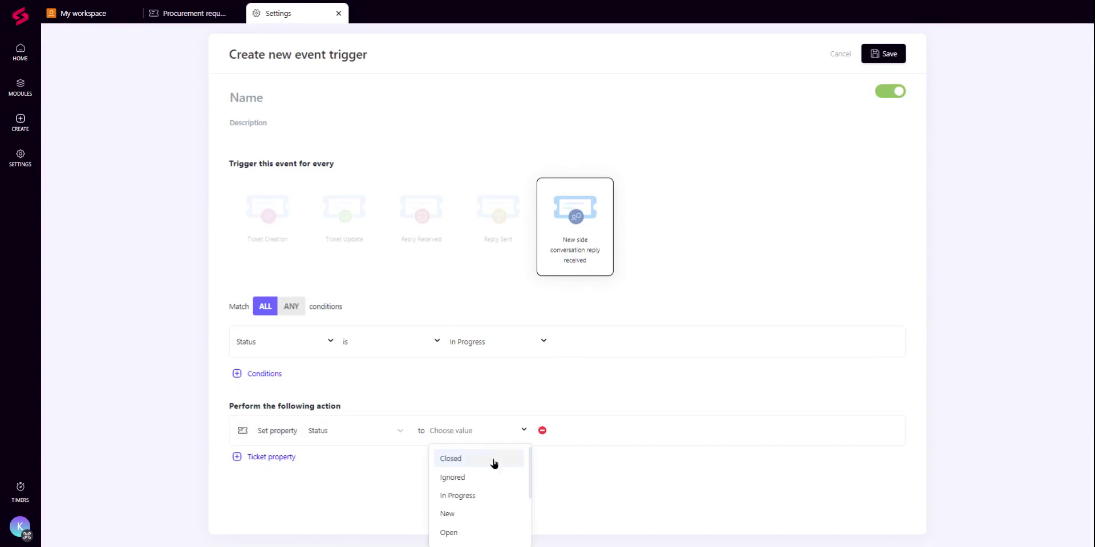
scroll(499, 490, "down", 3)
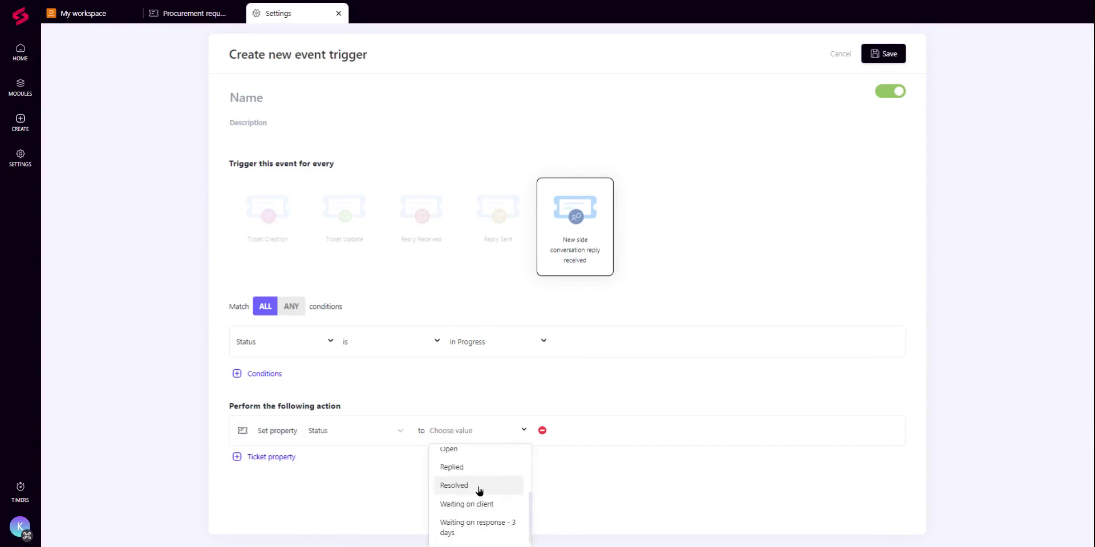
scroll(478, 490, "up", 2)
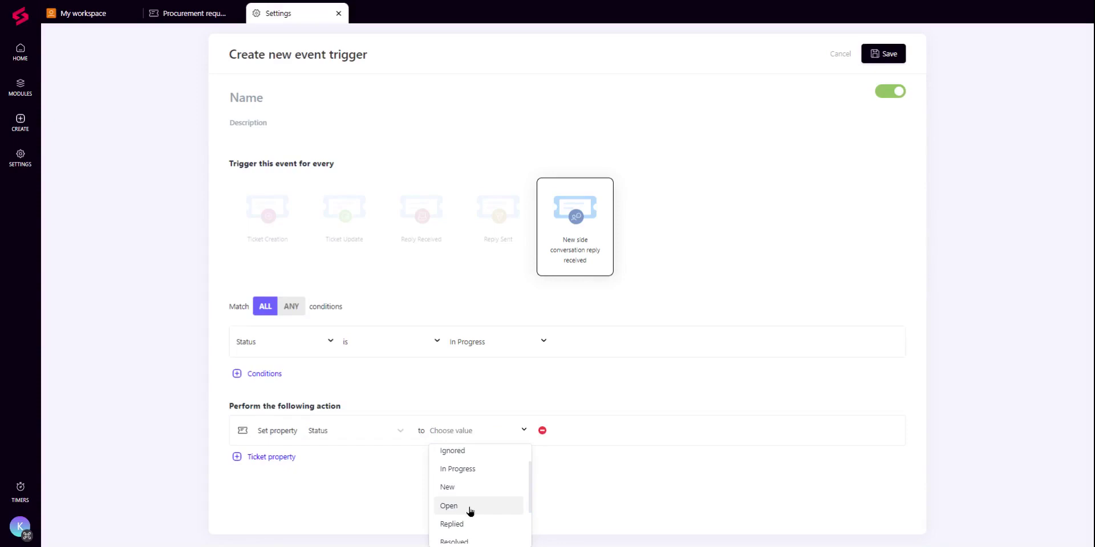
left_click(470, 510)
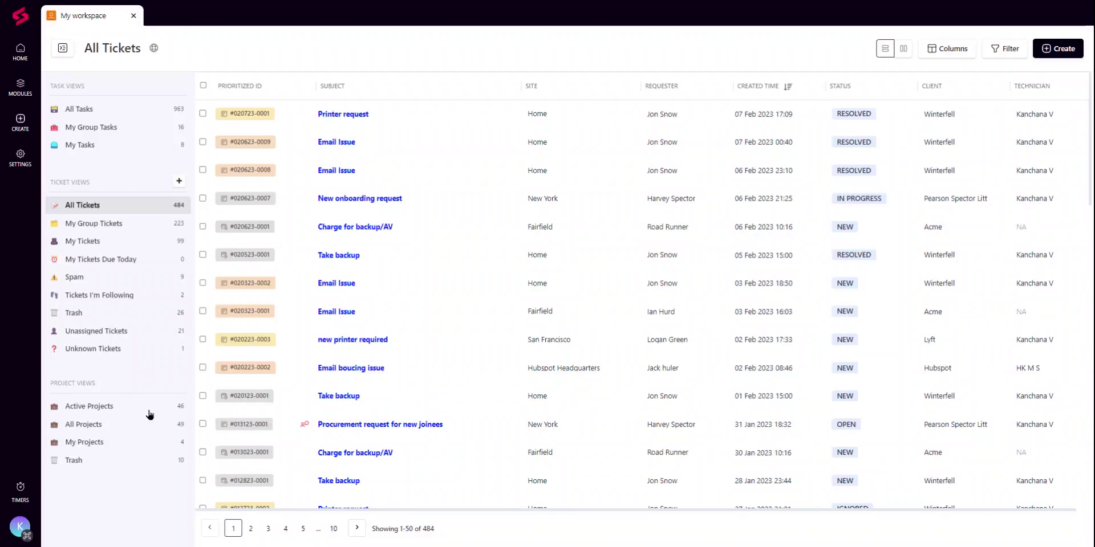
Step: Open the Cybersecurity resilience exercise project from the last page of Active Projects
left_click(150, 415)
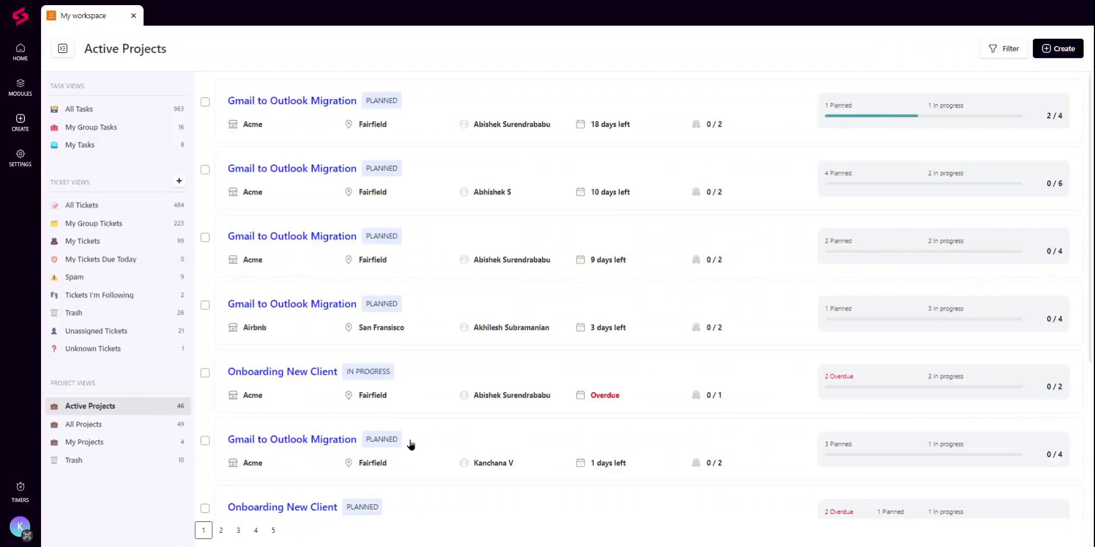
left_click(273, 530)
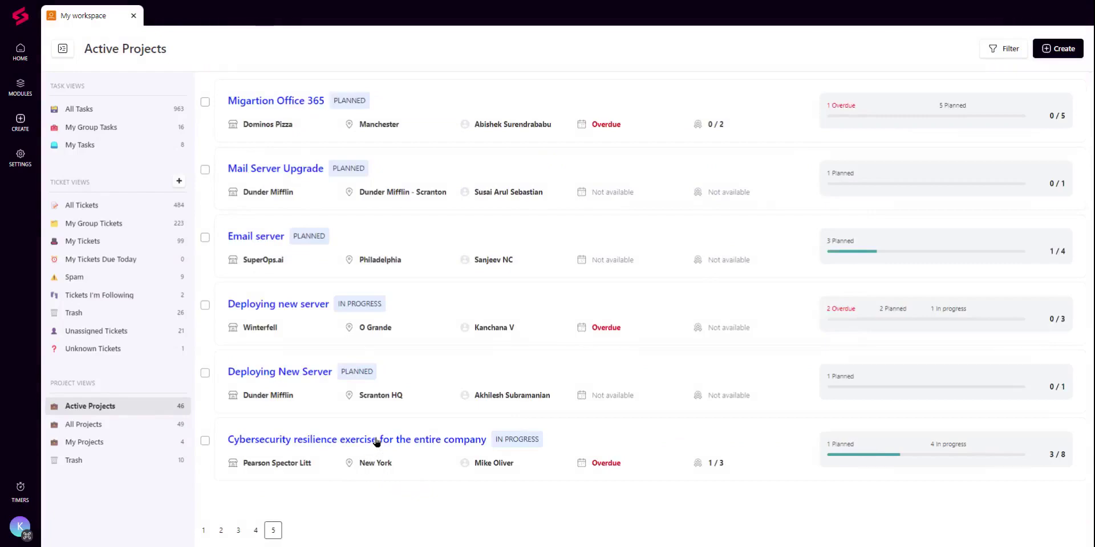
left_click(375, 440)
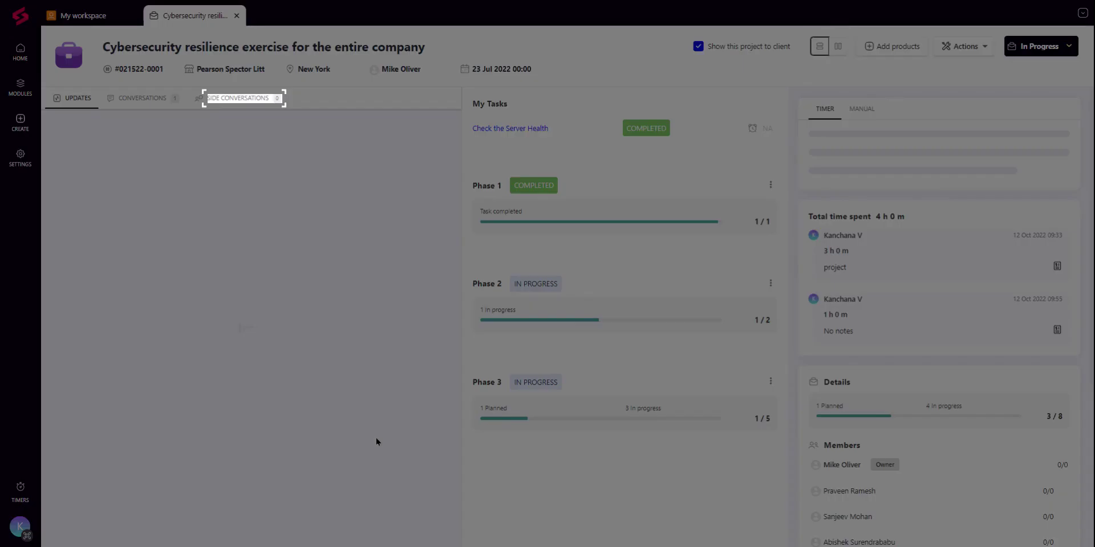
left_click(376, 442)
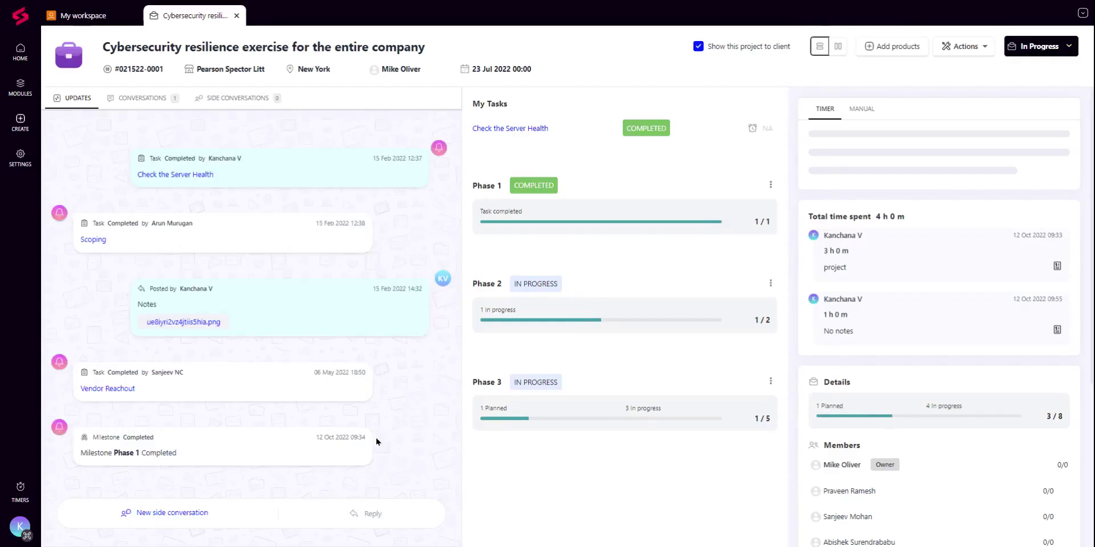
Step: Show the project's empty Side Conversations tab, opening and discarding a new draft
left_click(273, 99)
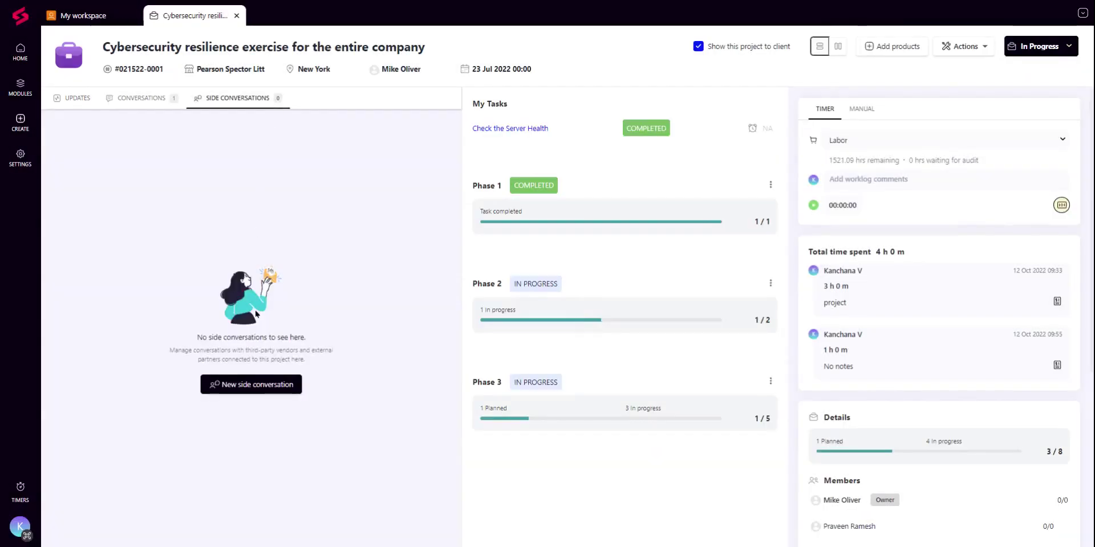
left_click(268, 392)
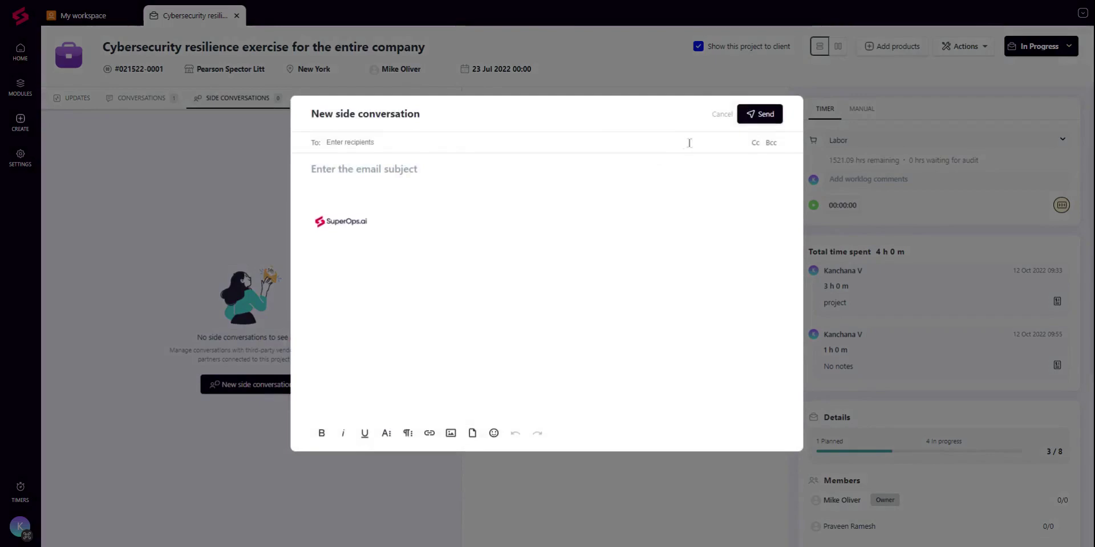
left_click(726, 121)
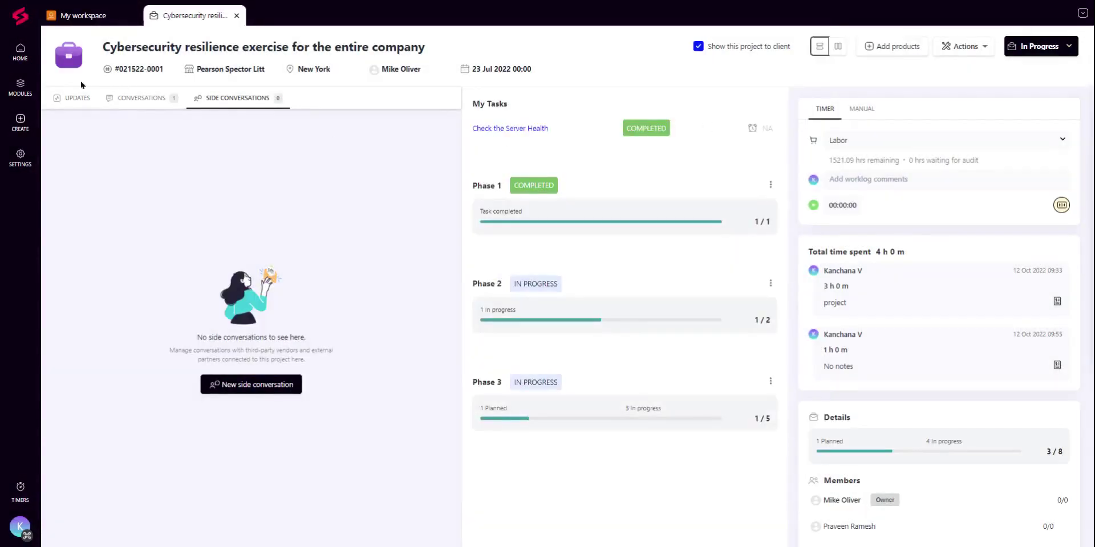
left_click(36, 91)
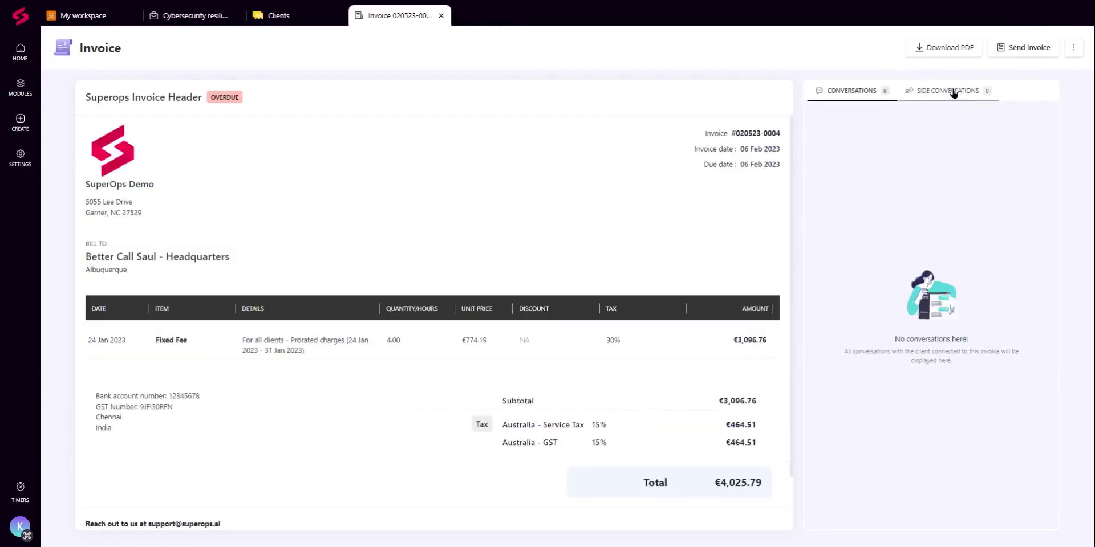
left_click(953, 93)
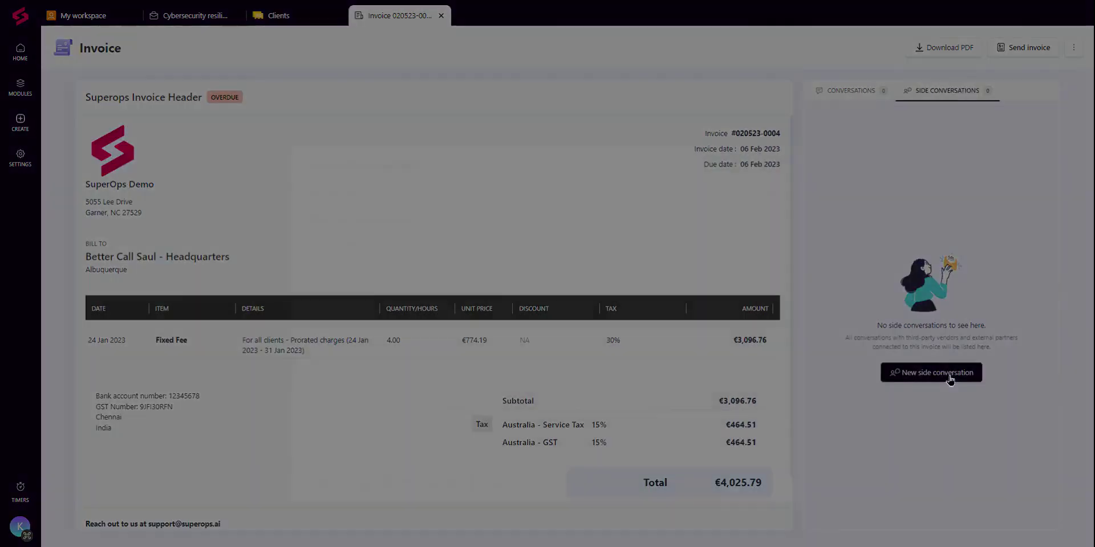
left_click(950, 376)
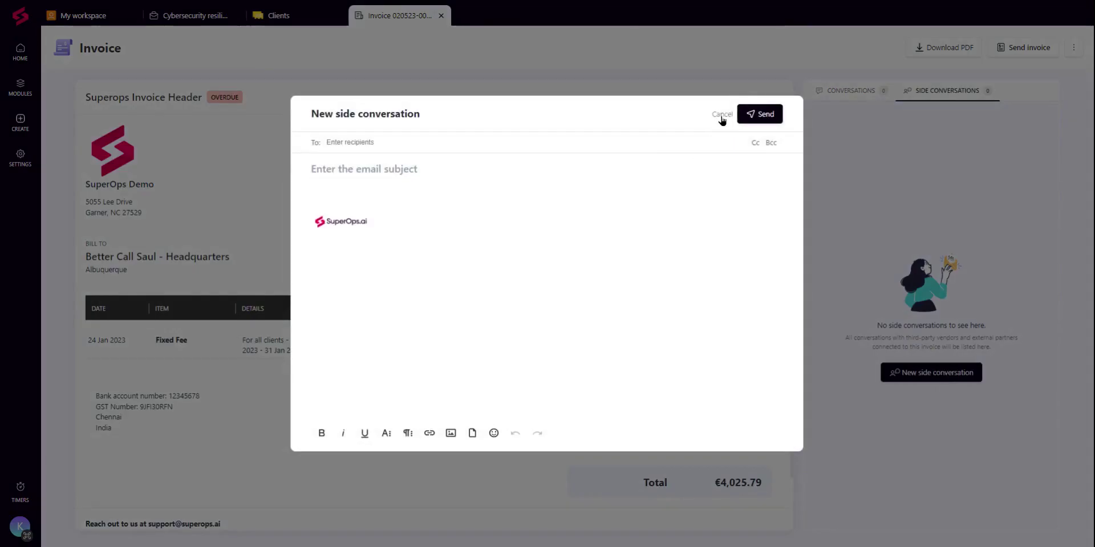
left_click(720, 116)
left_click(20, 86)
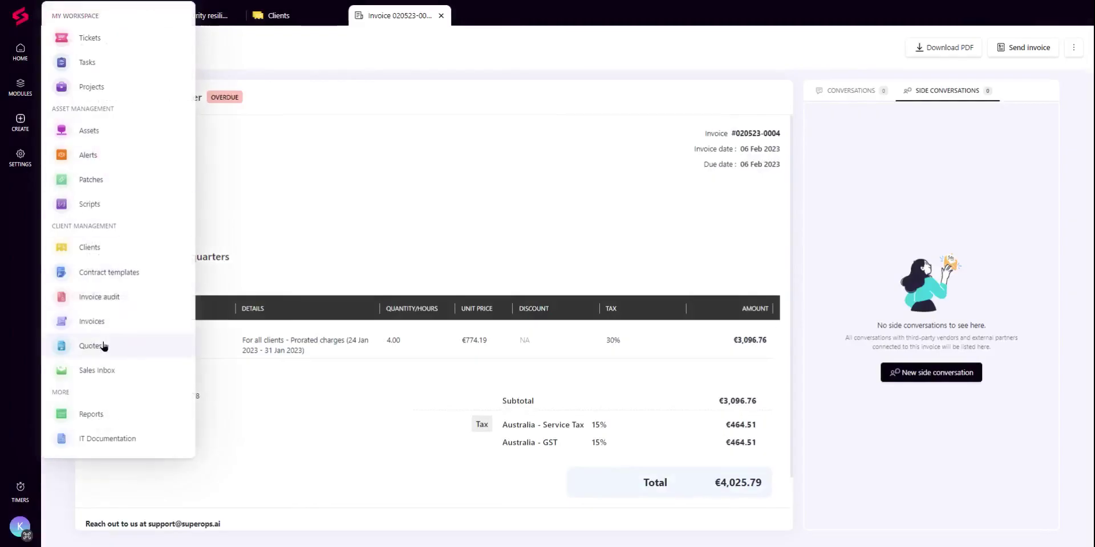
left_click(105, 346)
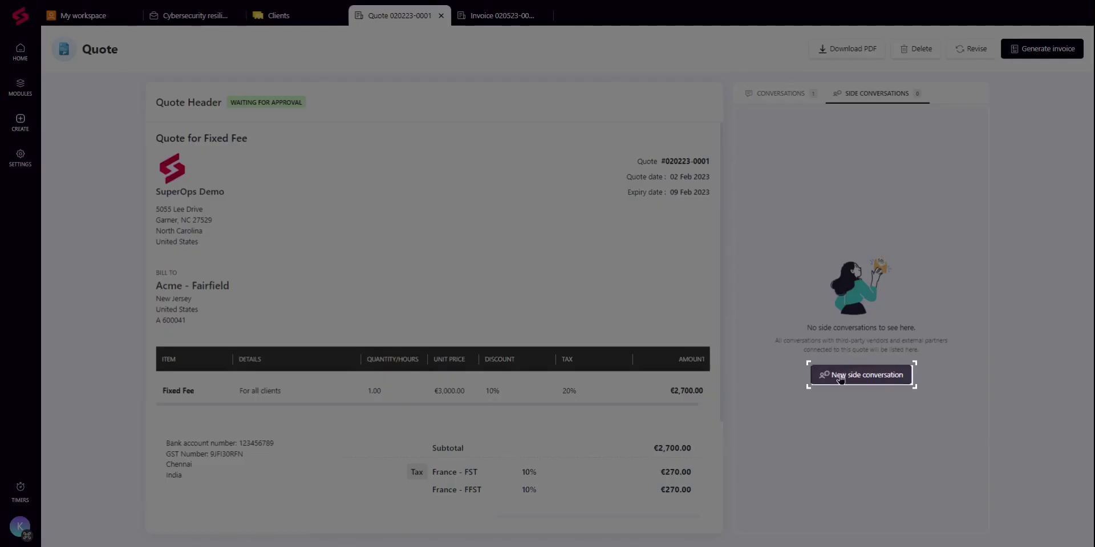
left_click(839, 376)
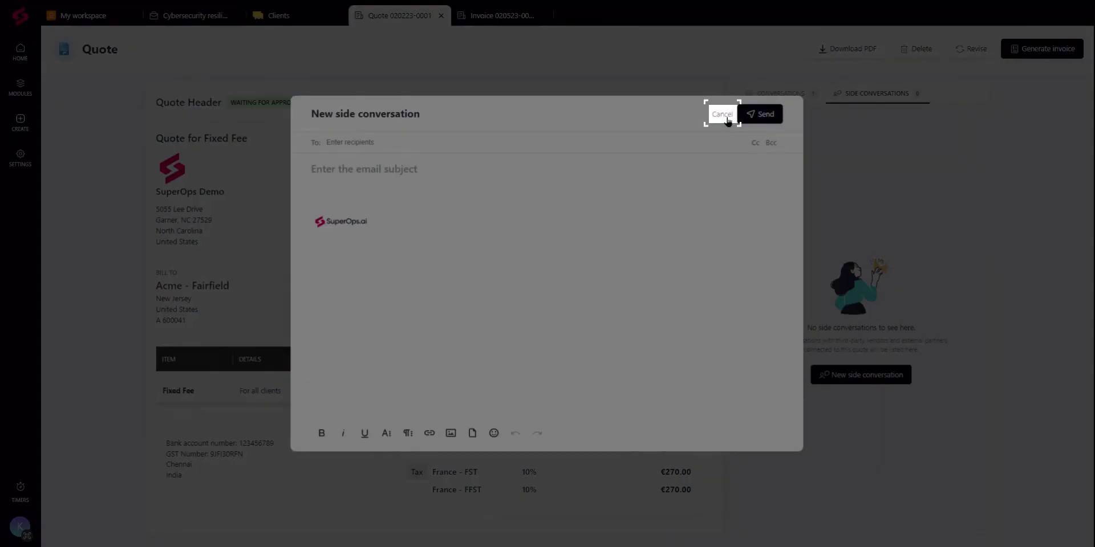
left_click(727, 120)
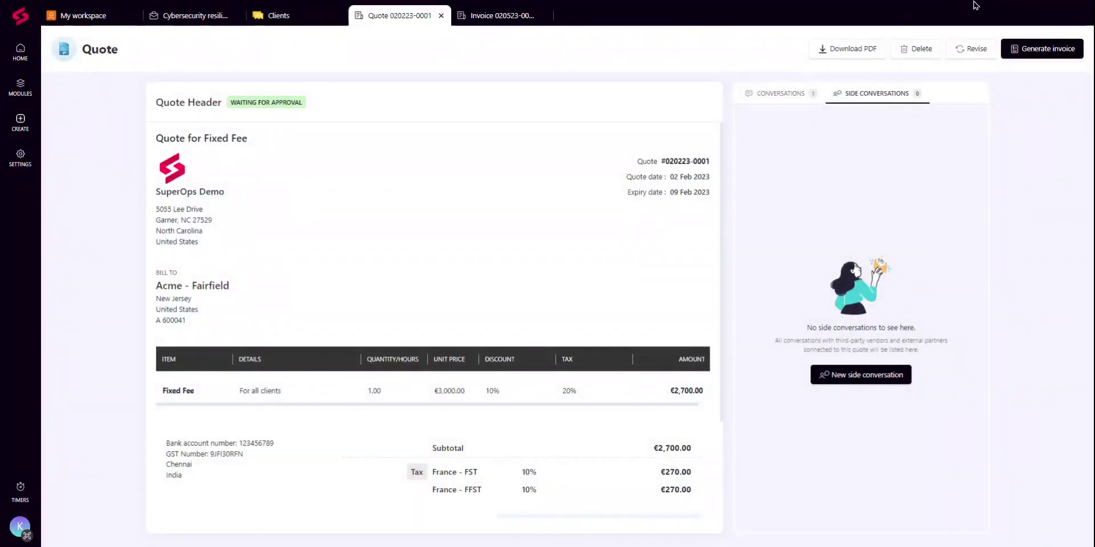